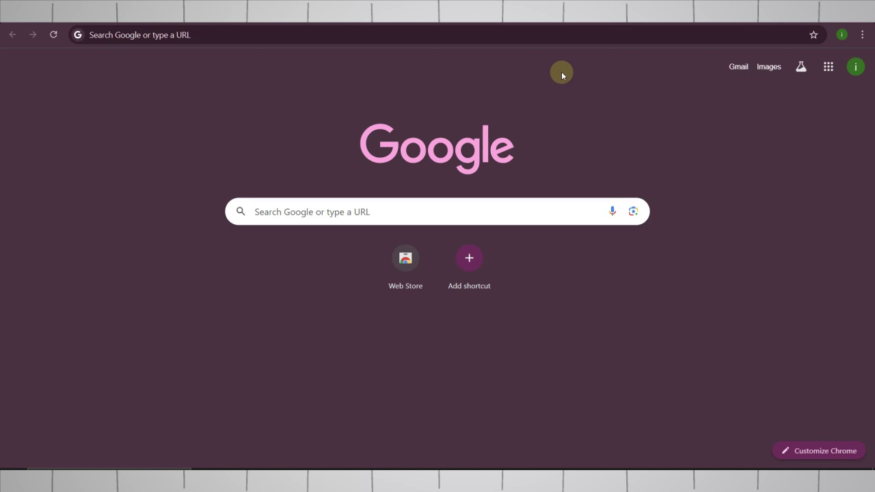
# - Search 'urban vpn', download UrbanVPN.exe from urban-vpn.com and confirm it in the downloads list
pyautogui.click(471, 44)
pyautogui.write('urban vpn')
pyautogui.press('Return')
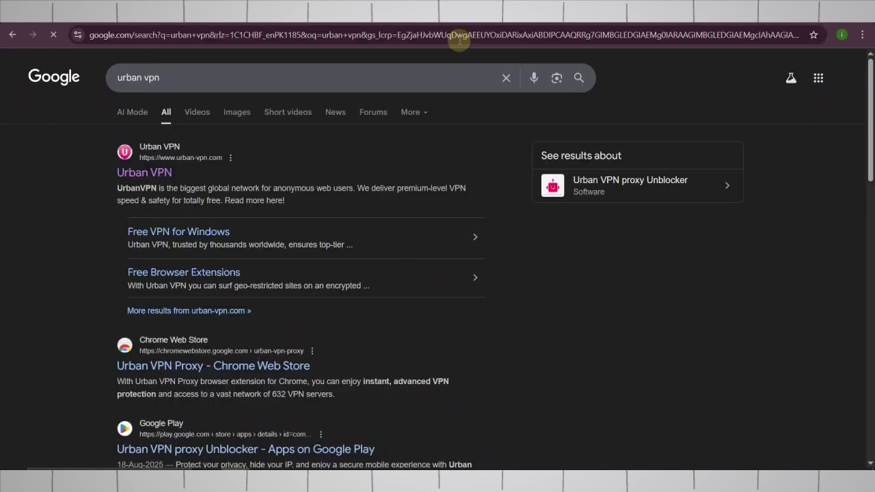
pyautogui.click(161, 170)
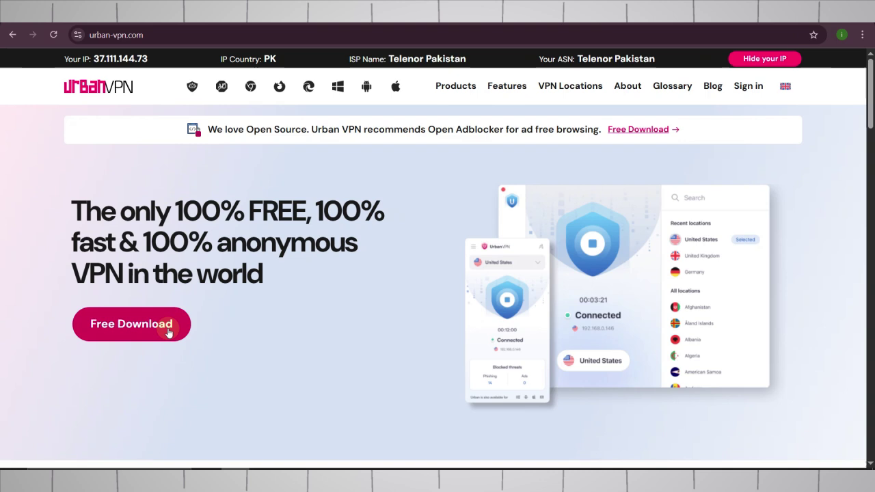
pyautogui.click(168, 326)
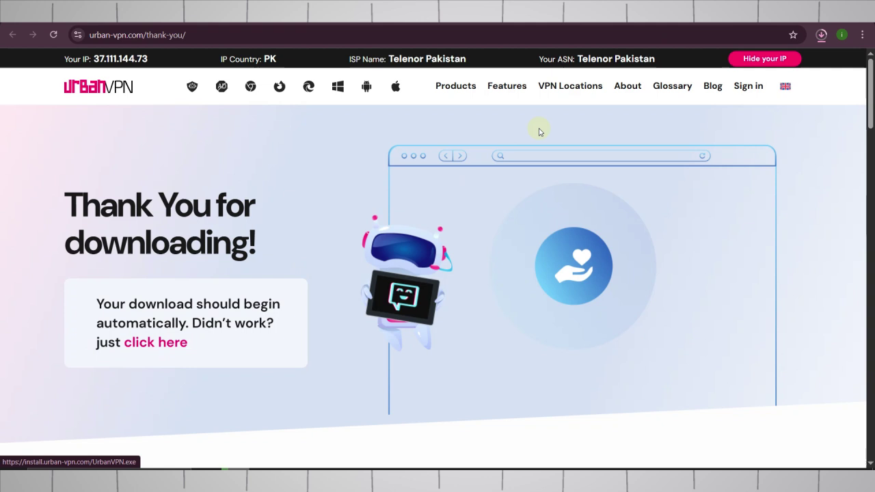
pyautogui.hotkey('ctrl', 't')
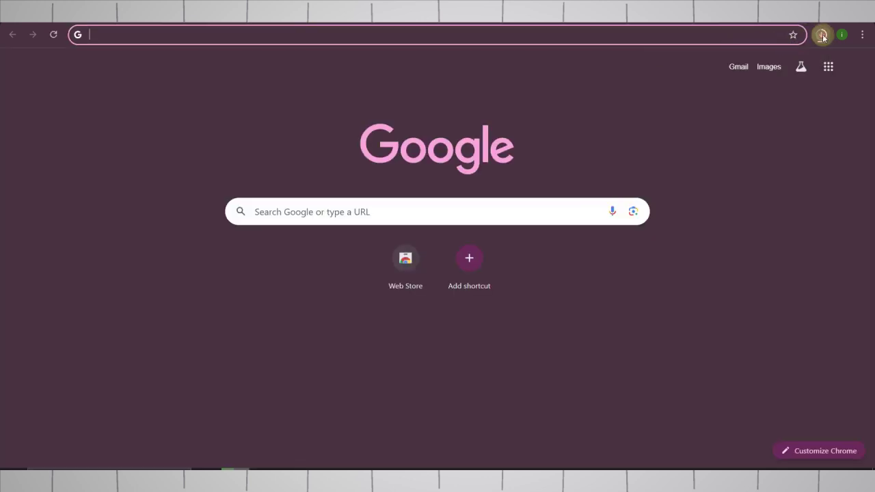
pyautogui.click(822, 35)
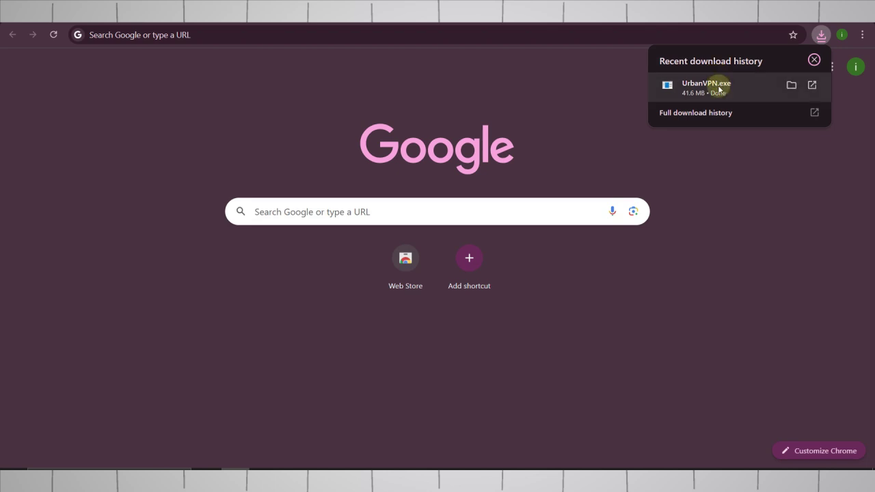
# - Run UrbanVPN.exe and install Urban VPN through the setup wizard
pyautogui.click(718, 89)
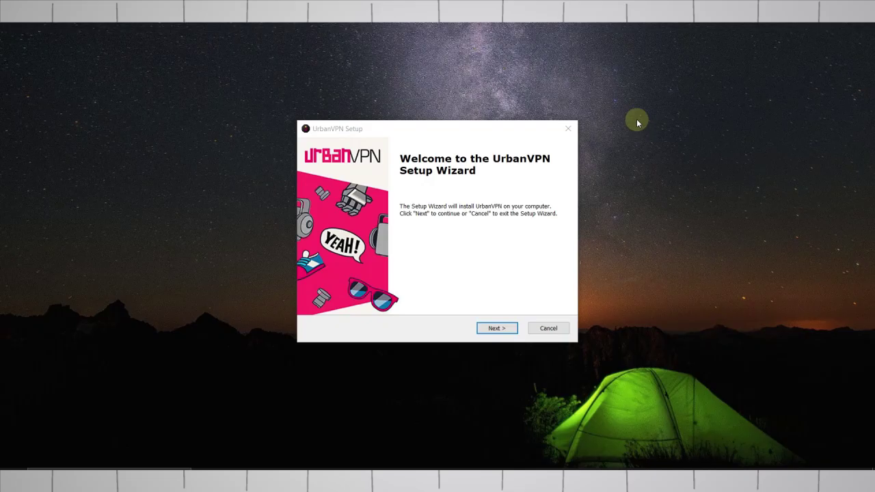
pyautogui.click(502, 328)
pyautogui.click(509, 328)
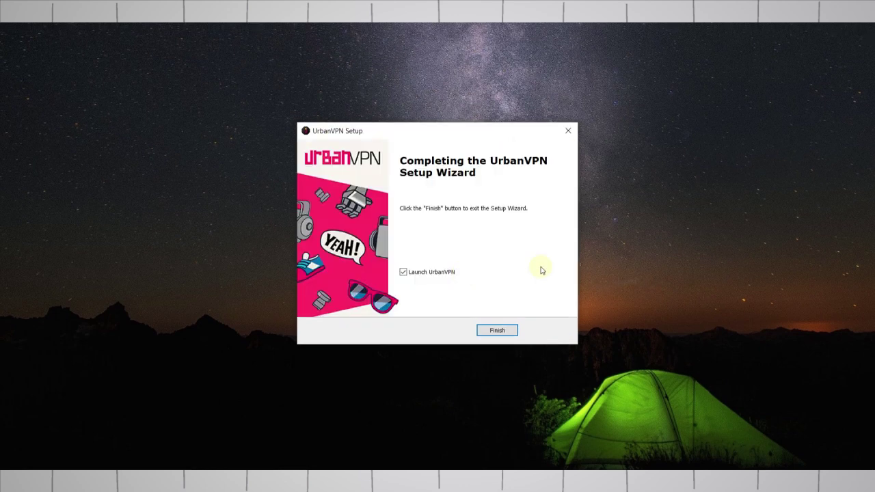
pyautogui.click(498, 331)
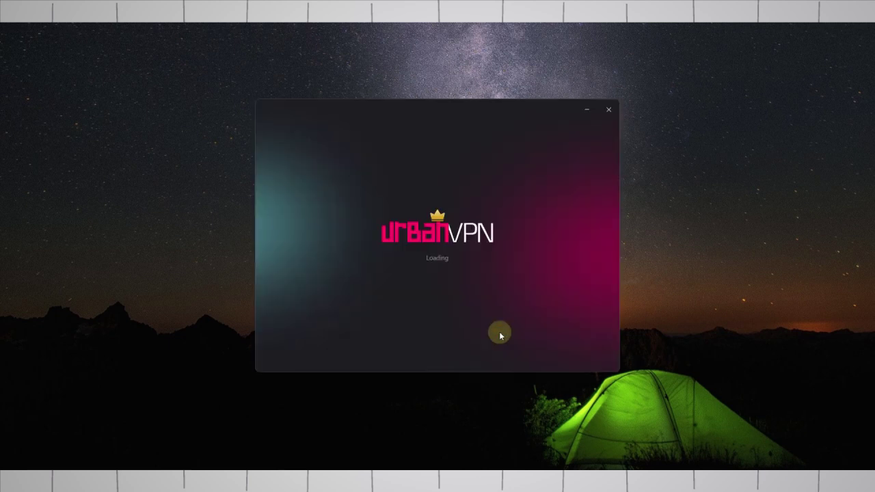
# - Stay on the free plan, connect to a United States server, and return to Chrome
pyautogui.click(524, 314)
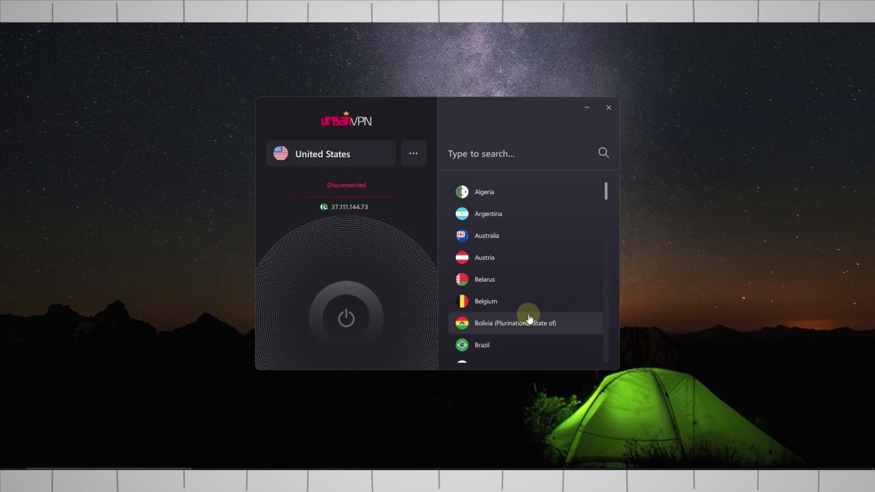
pyautogui.click(354, 321)
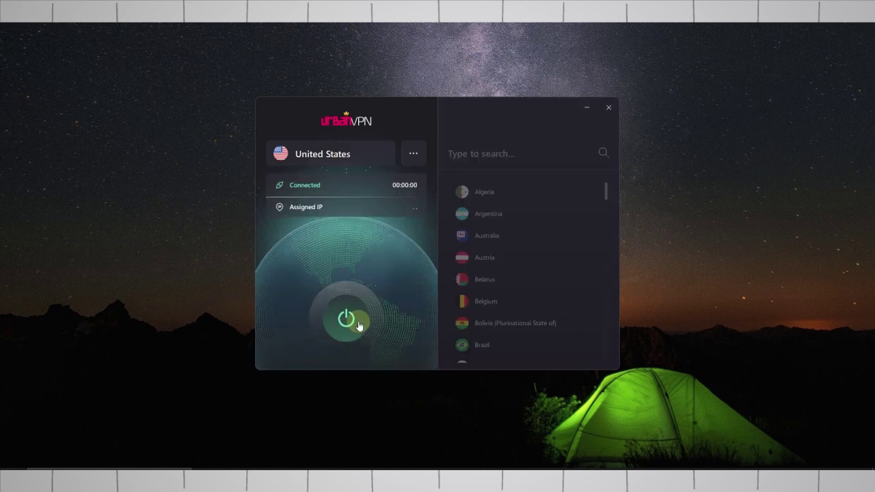
pyautogui.click(225, 463)
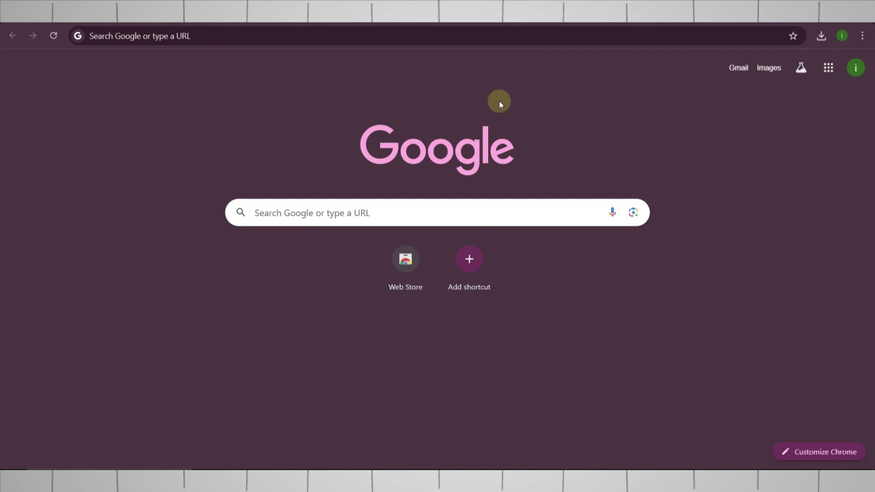
# - Search for AI USTAD and open its Perplexity Comet affiliate program article
pyautogui.click(308, 35)
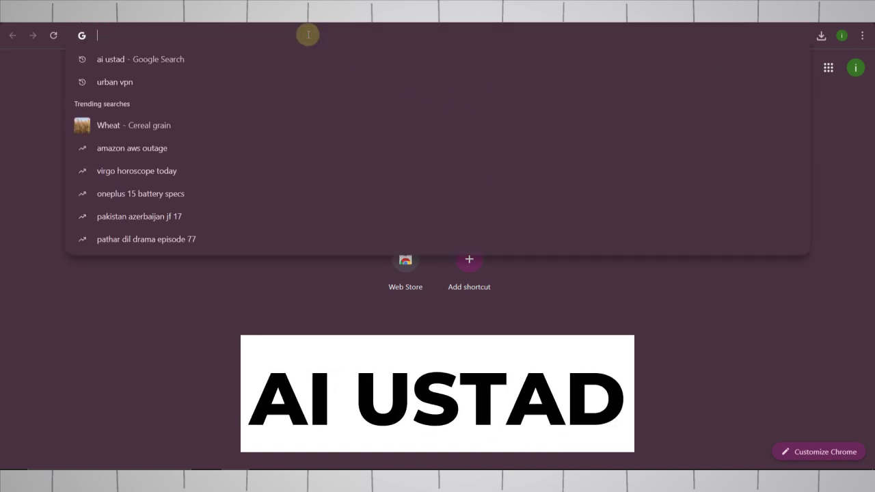
pyautogui.write('ai usatd')
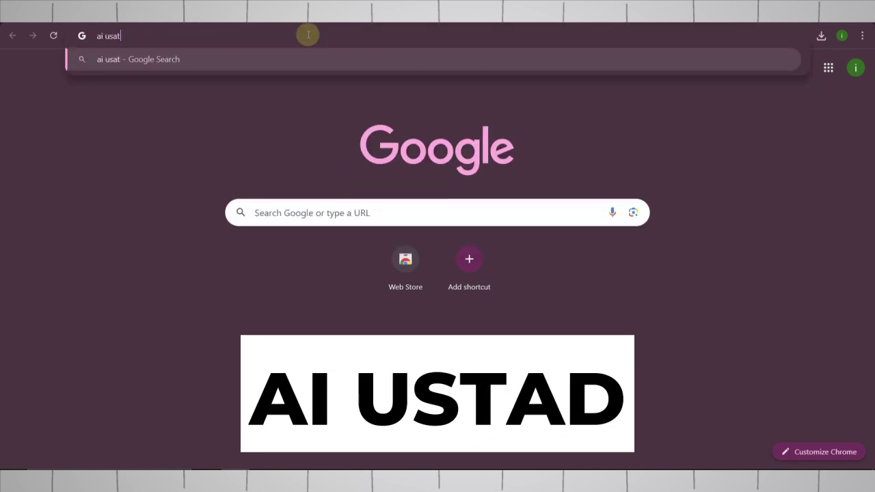
pyautogui.press('Return')
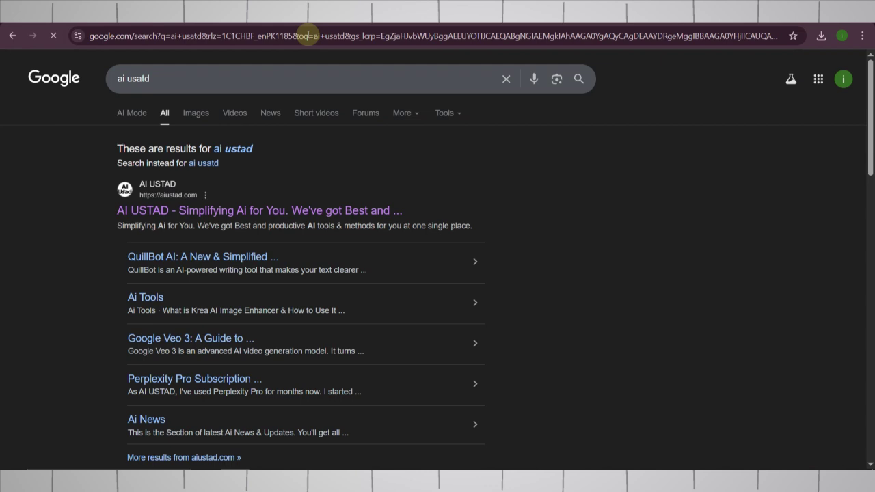
pyautogui.click(288, 210)
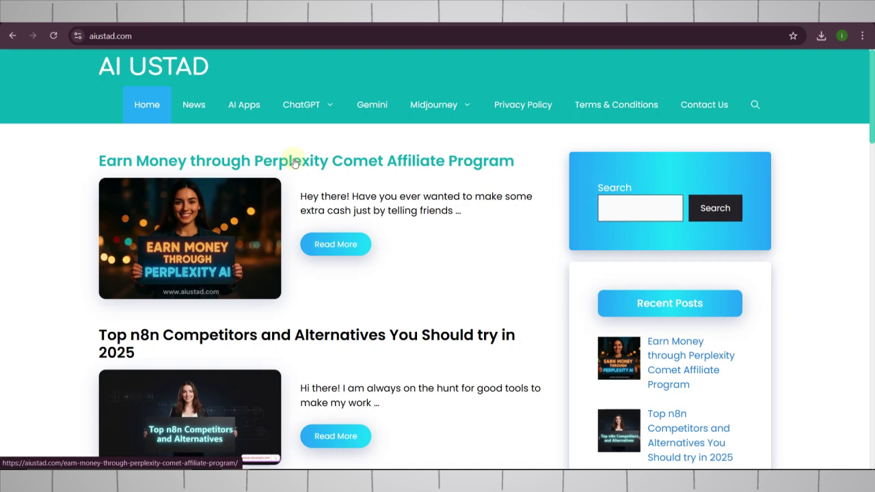
pyautogui.click(321, 160)
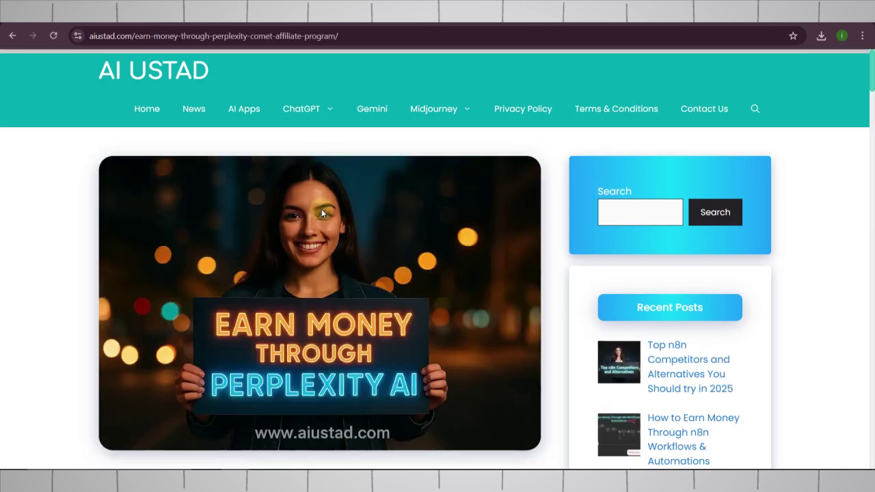
# - Scroll the article down to its 'Where to Access' steps
pyautogui.scroll(-3, 322, 205)
pyautogui.scroll(2, 321, 208)
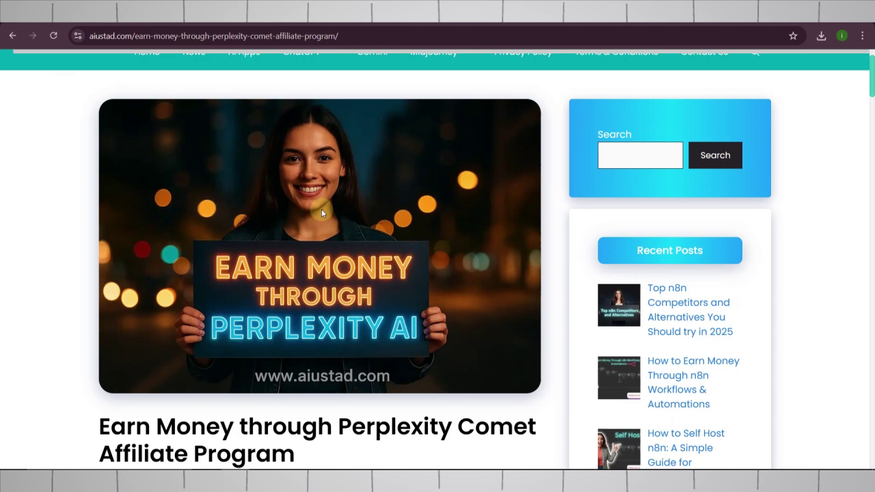
pyautogui.scroll(-5, 321, 208)
pyautogui.scroll(-20, 321, 209)
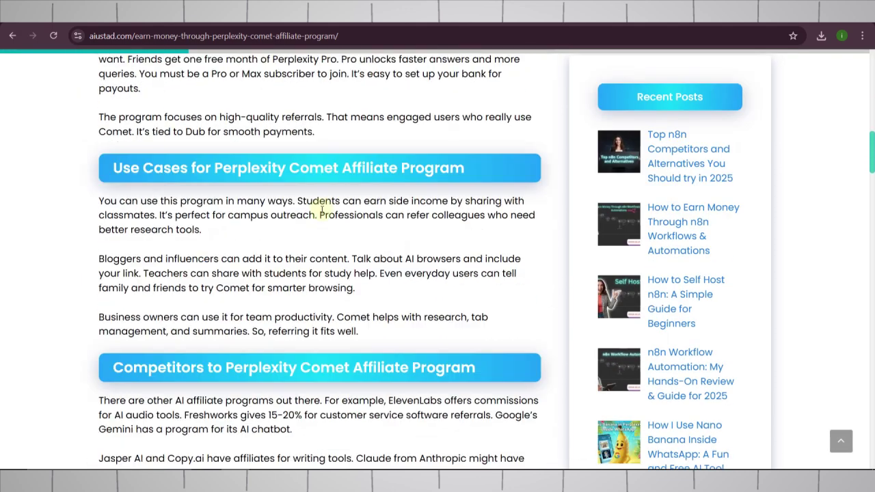
pyautogui.scroll(-20, 321, 213)
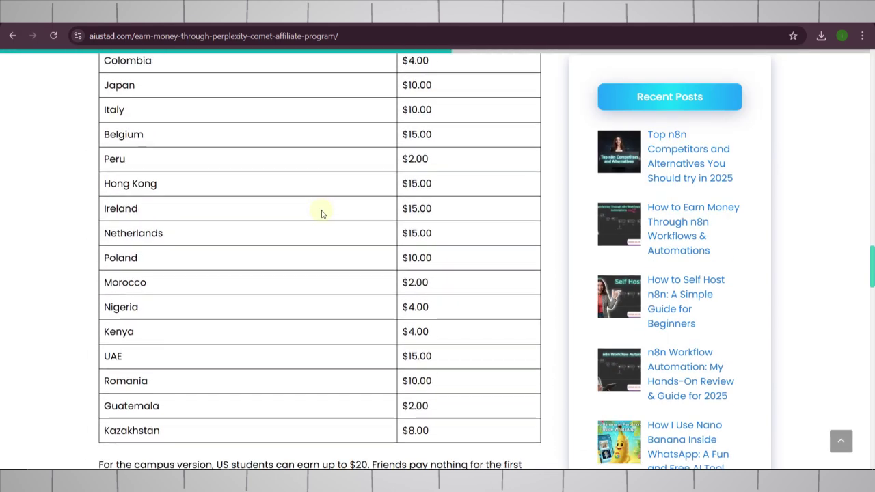
pyautogui.scroll(-1, 321, 214)
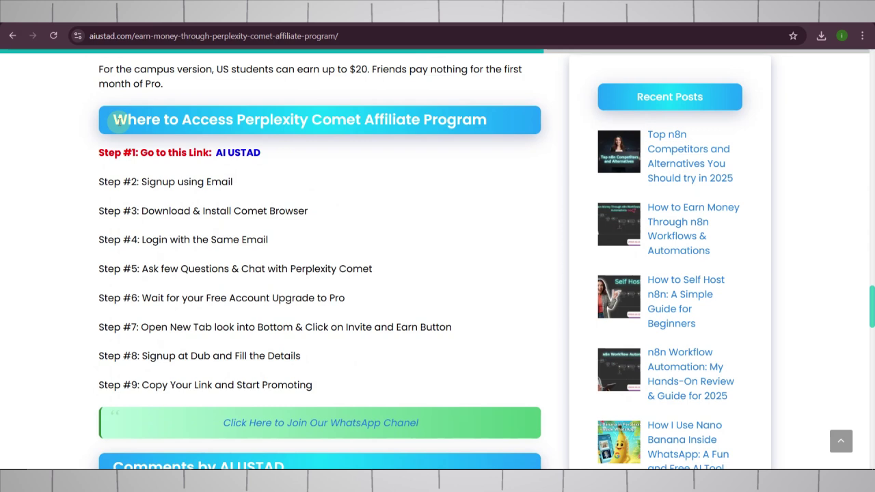
# - Claim the Comet invite on Perplexity and submit the Google account's e-mail for a sign-in code
pyautogui.click(246, 157)
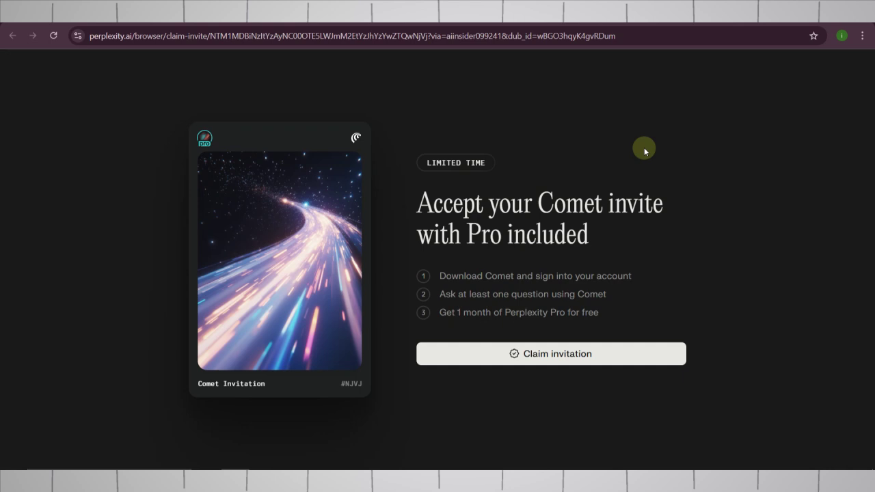
pyautogui.click(552, 366)
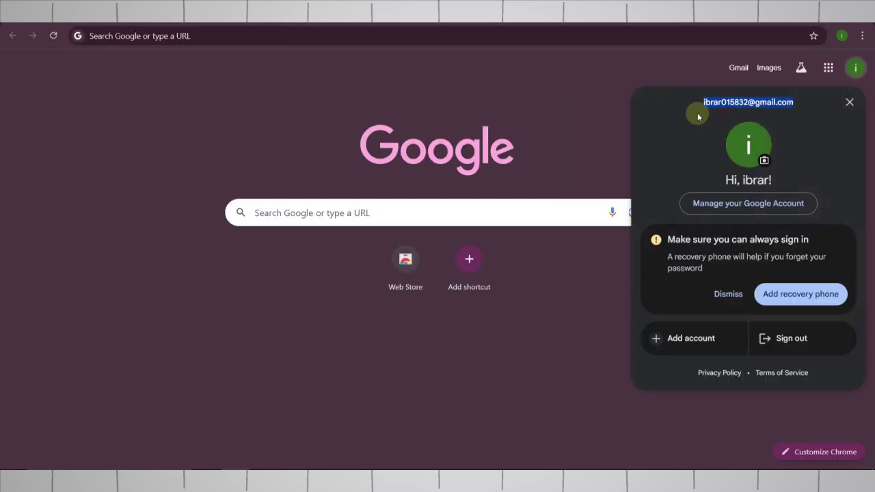
pyautogui.hotkey('ctrl', 'c')
pyautogui.hotkey('ctrl', 'w')
pyautogui.click(412, 296)
pyautogui.hotkey('ctrl', 'v')
pyautogui.click(454, 329)
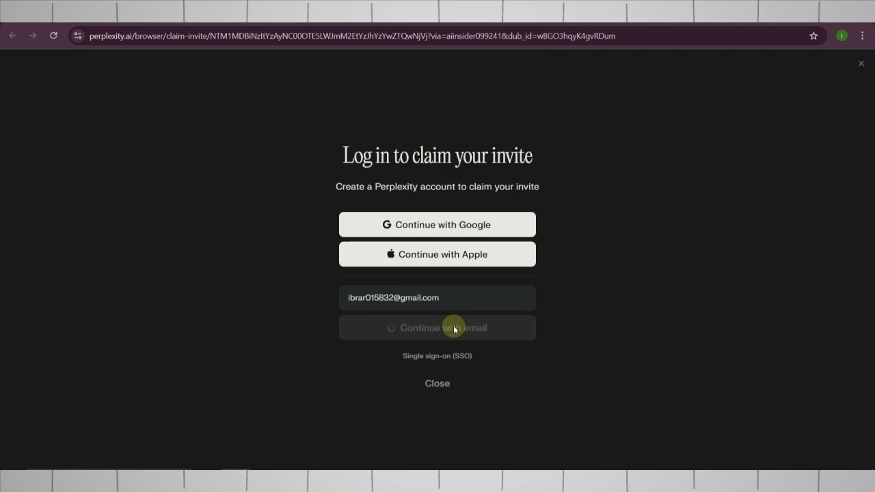
pyautogui.hotkey('ctrl', 't')
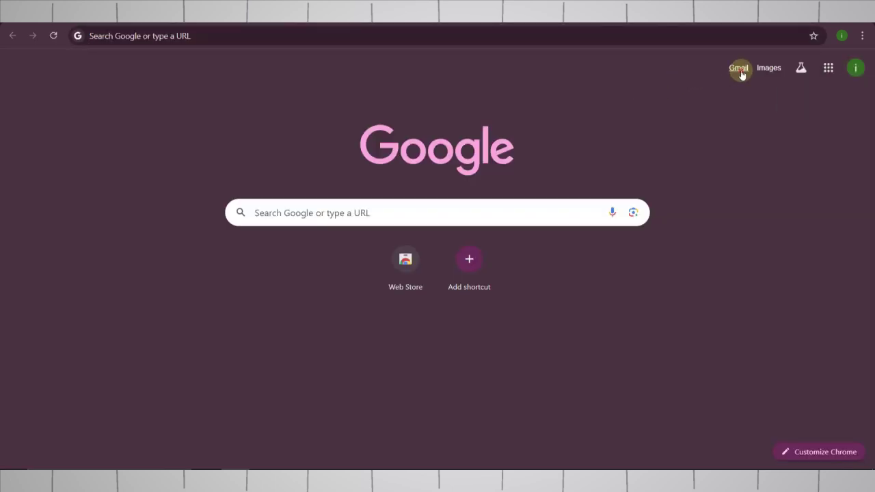
# - Enter the sign-in code from Perplexity's Gmail message, then launch comet_installer_latest.exe
pyautogui.click(739, 68)
pyautogui.click(355, 154)
pyautogui.hotkey('ctrl', 'w')
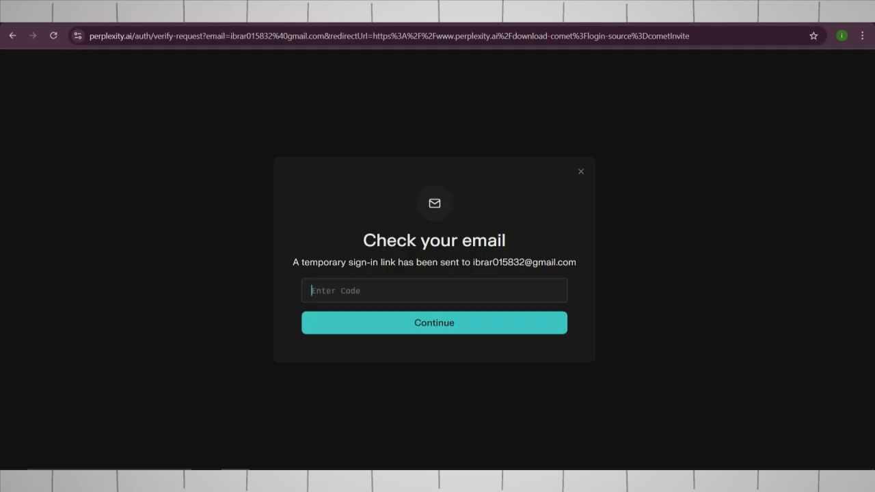
pyautogui.hotkey('ctrl', 'v')
pyautogui.click(450, 317)
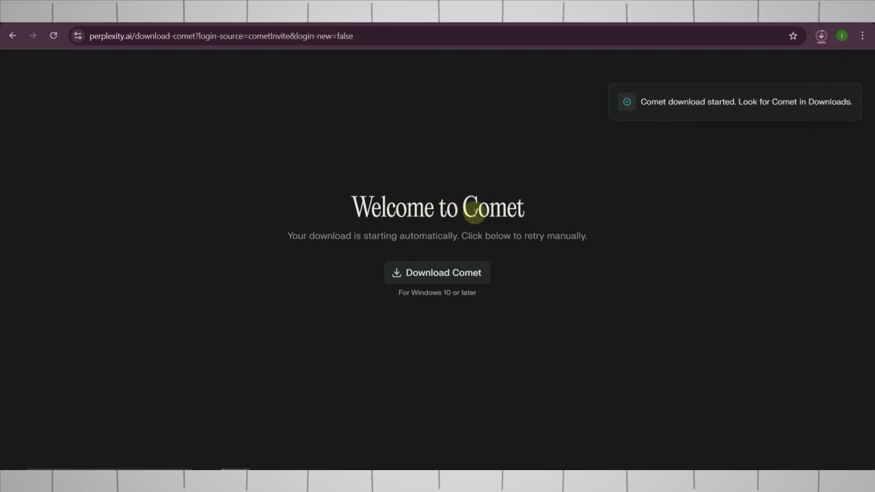
pyautogui.click(822, 39)
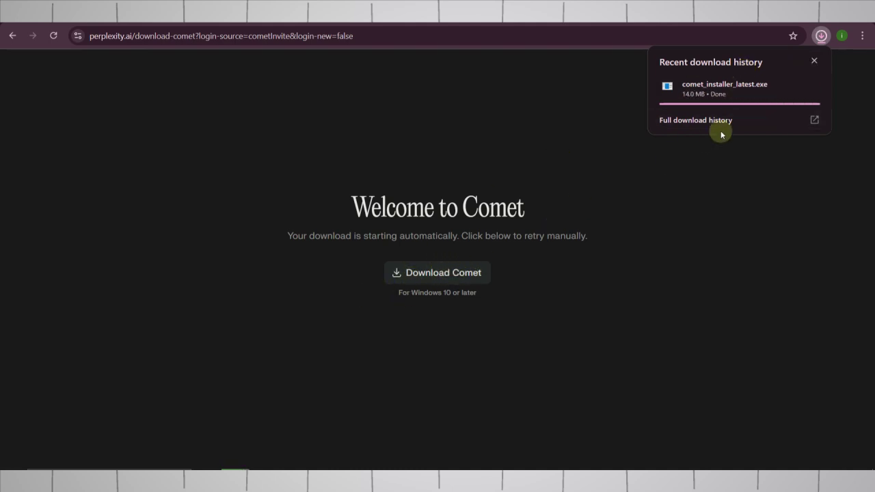
pyautogui.click(718, 95)
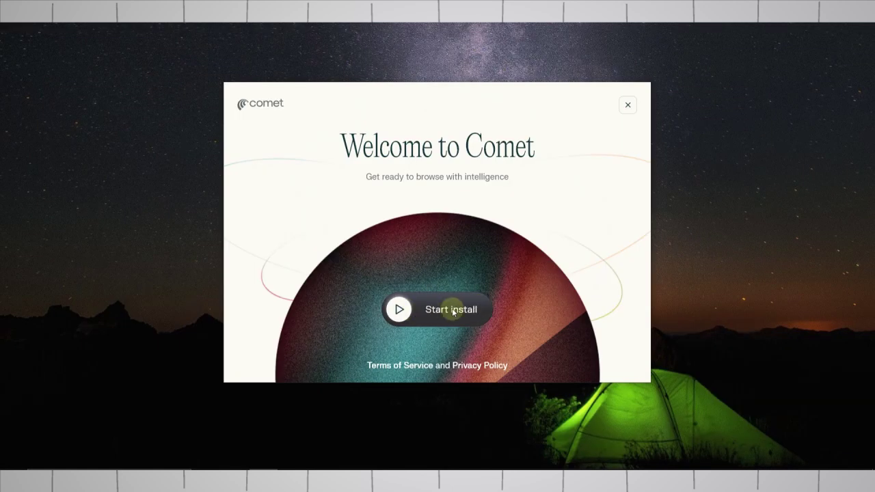
# - Install Comet, skip the import step, and set the username 'AI FUNDA'
pyautogui.click(453, 309)
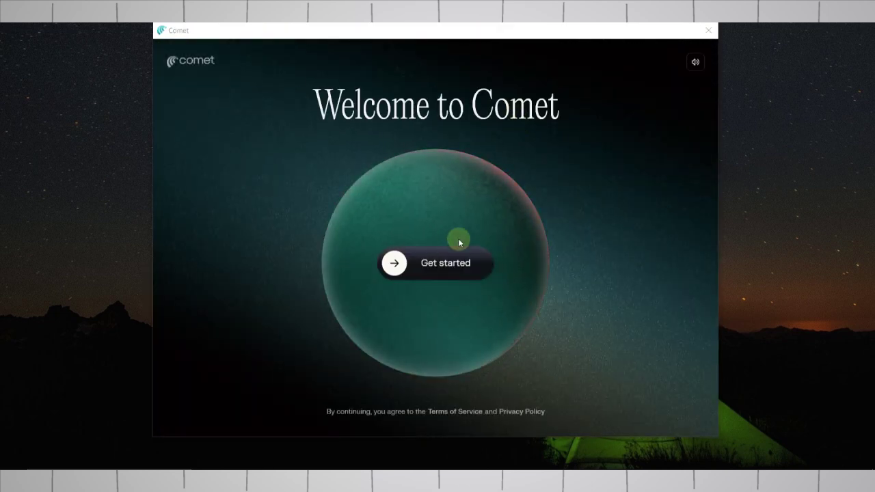
pyautogui.click(421, 258)
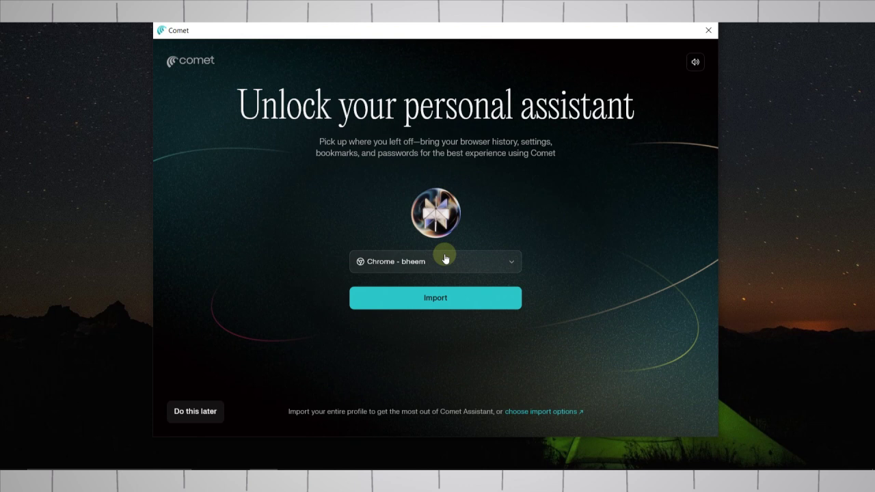
pyautogui.click(198, 413)
pyautogui.click(425, 205)
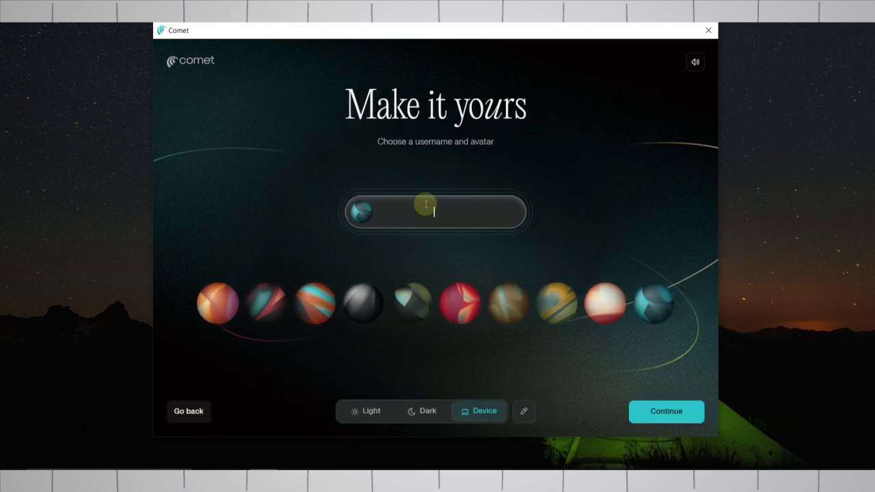
pyautogui.write('AI FUNDA')
pyautogui.click(654, 411)
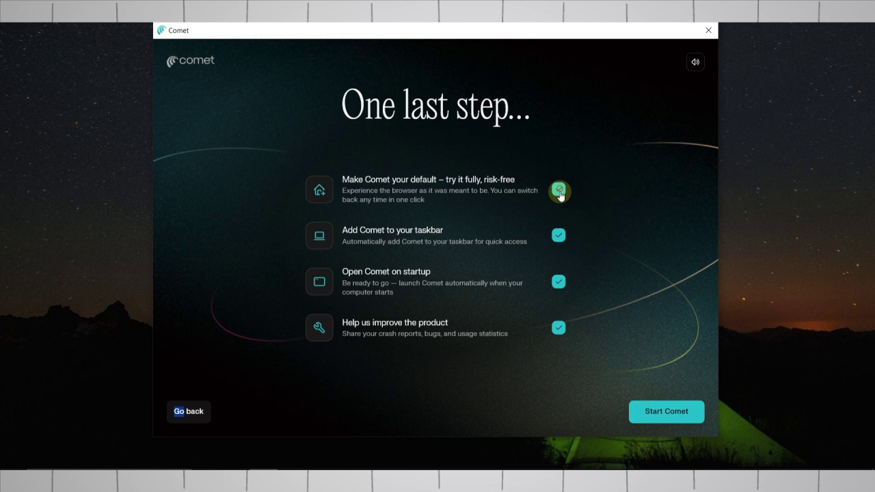
# - Turn off taskbar pinning, opening on startup and usage sharing, then start Comet
pyautogui.click(559, 235)
pyautogui.click(558, 281)
pyautogui.click(558, 328)
pyautogui.click(652, 412)
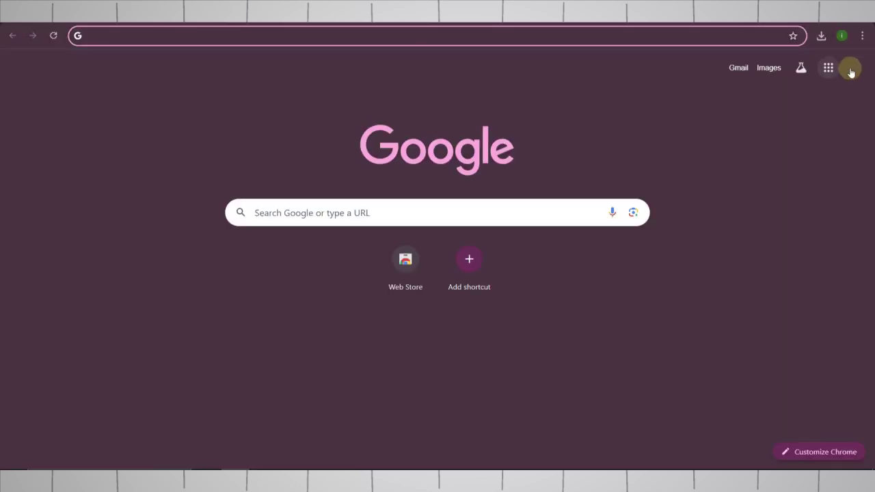
# - Enter the account e-mail on Comet's Perplexity sign-in page to request a login code
pyautogui.click(854, 68)
pyautogui.tripleClick(735, 103)
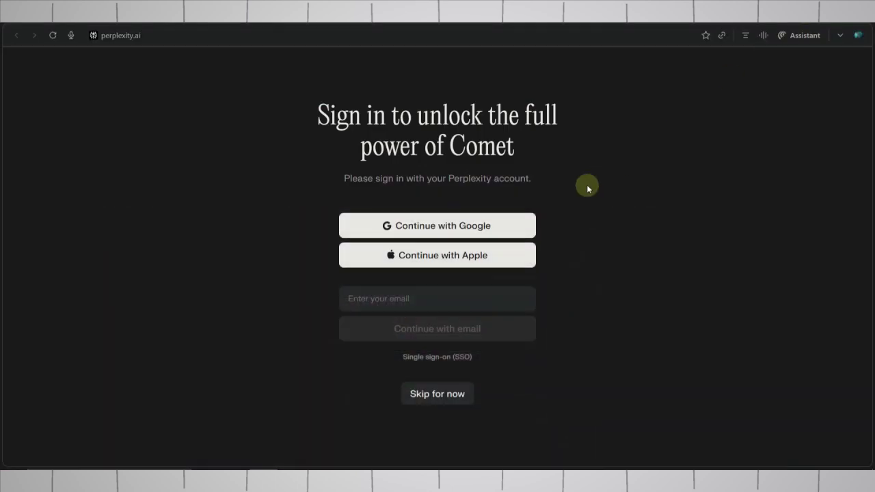
pyautogui.hotkey('ctrl', 'v')
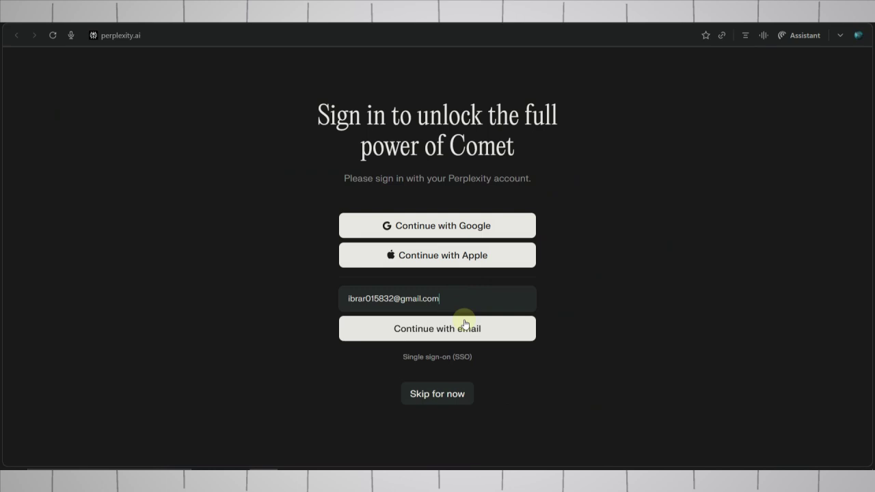
pyautogui.click(465, 326)
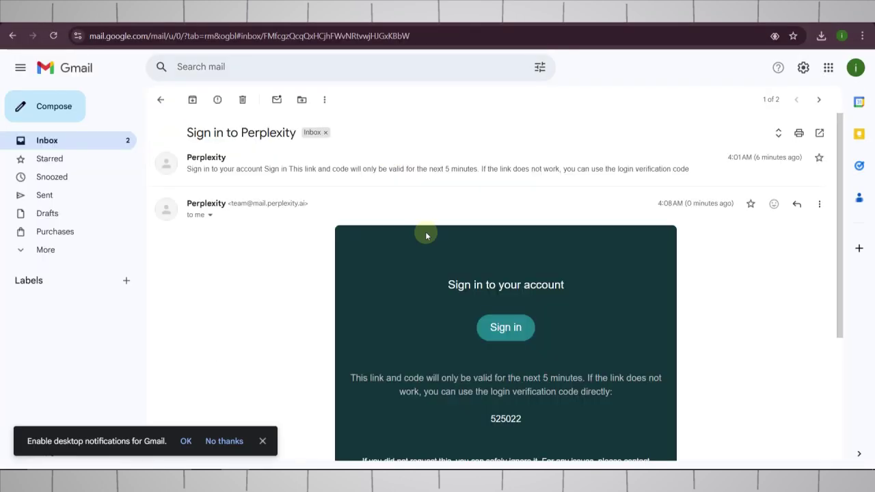
# - Enter the emailed login code and skip the ad-free default-browser setup
pyautogui.scroll(-2, 425, 234)
pyautogui.doubleClick(421, 335)
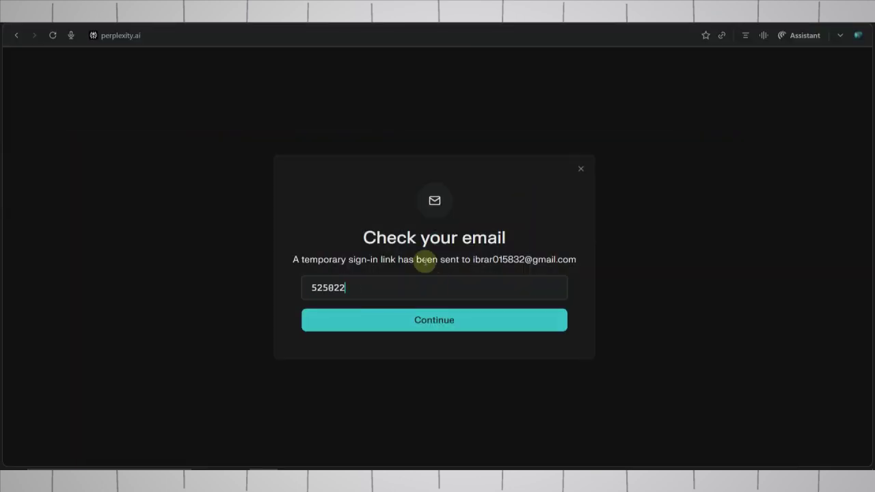
pyautogui.press('Return')
pyautogui.click(437, 275)
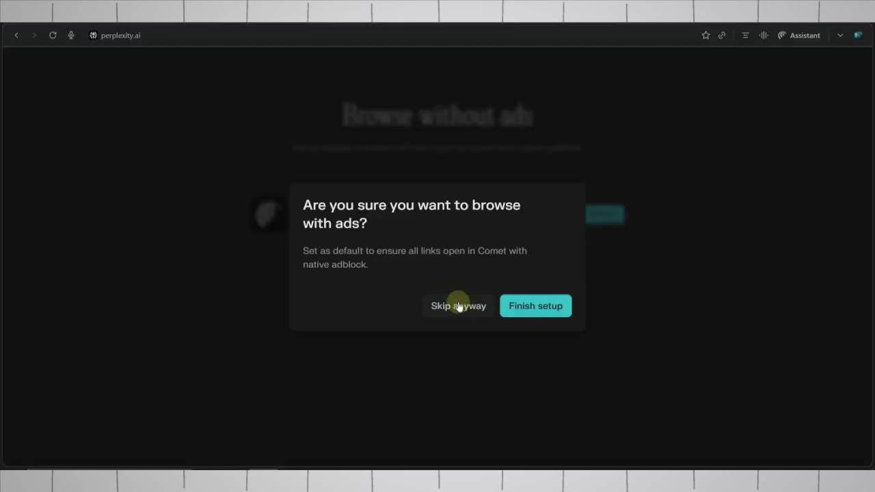
pyautogui.click(458, 306)
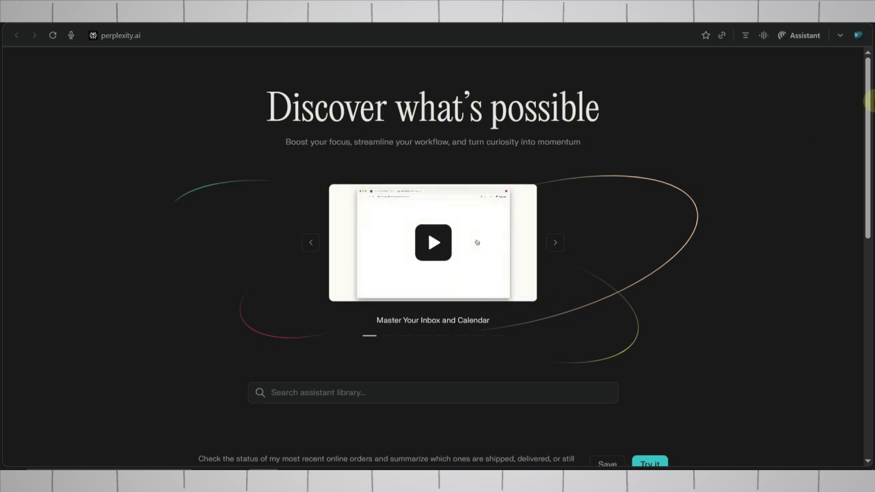
# - Browse the Discover page, then open a new tab and focus the Ask anything box
pyautogui.scroll(-1, 710, 145)
pyautogui.scroll(-4, 710, 145)
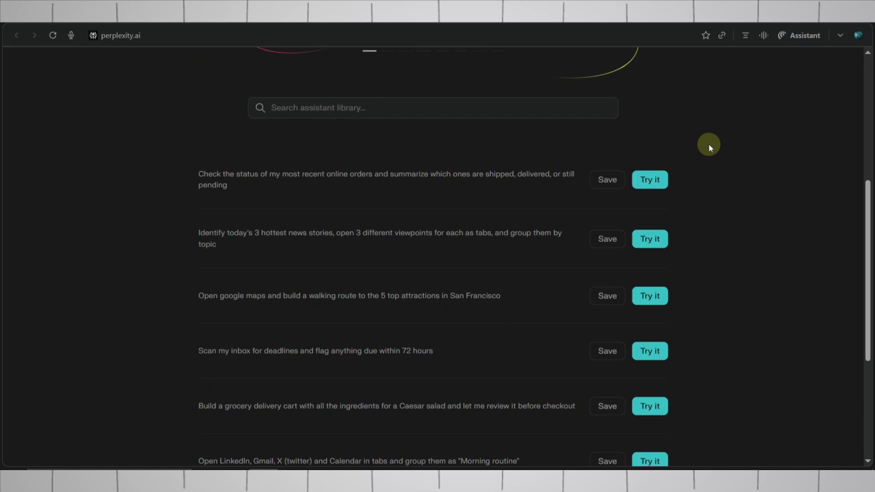
pyautogui.scroll(5, 708, 143)
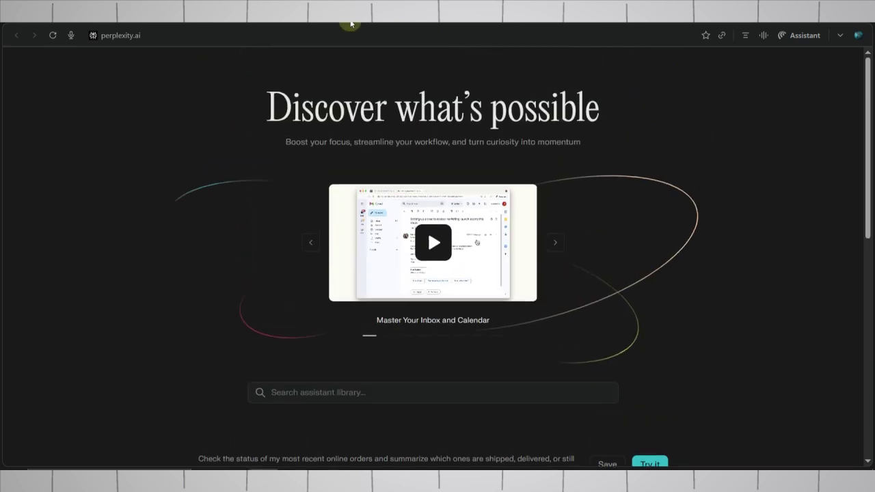
pyautogui.hotkey('ctrl', 't')
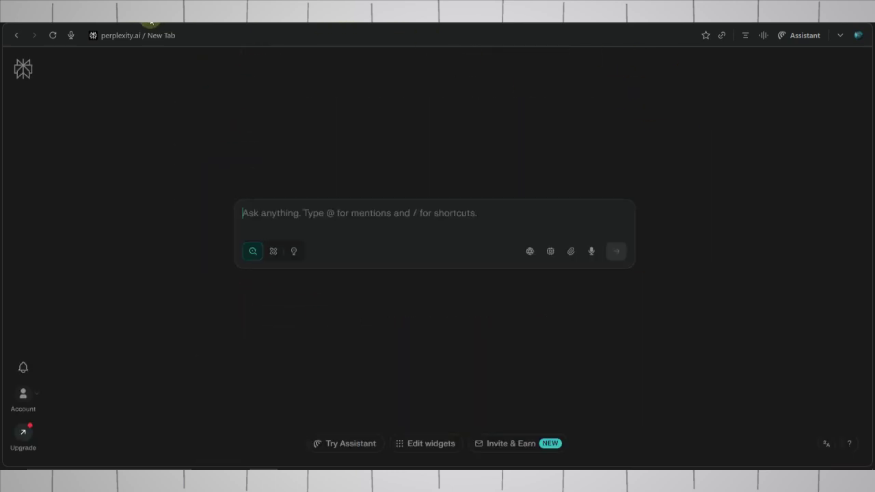
pyautogui.click(344, 216)
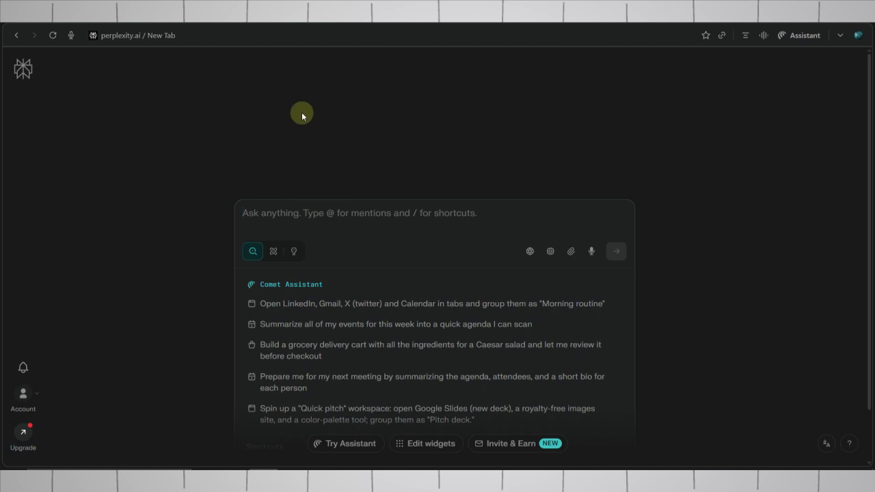
# - Ask the Comet assistant 'Hi'
pyautogui.click(329, 213)
pyautogui.write('Hi')
pyautogui.press('Return')
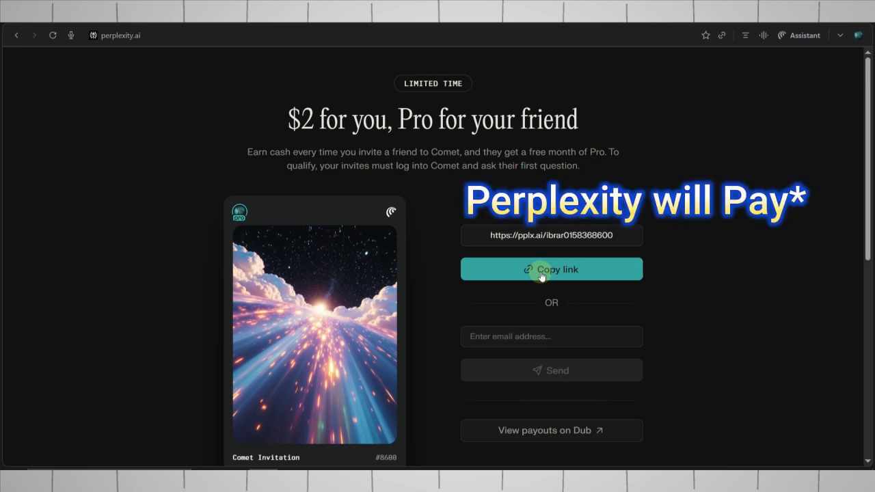
# - Copy the Perplexity invite link from the $2 referral page and open Dub's payouts page
pyautogui.moveTo(287, 119); pyautogui.dragTo(309, 120)
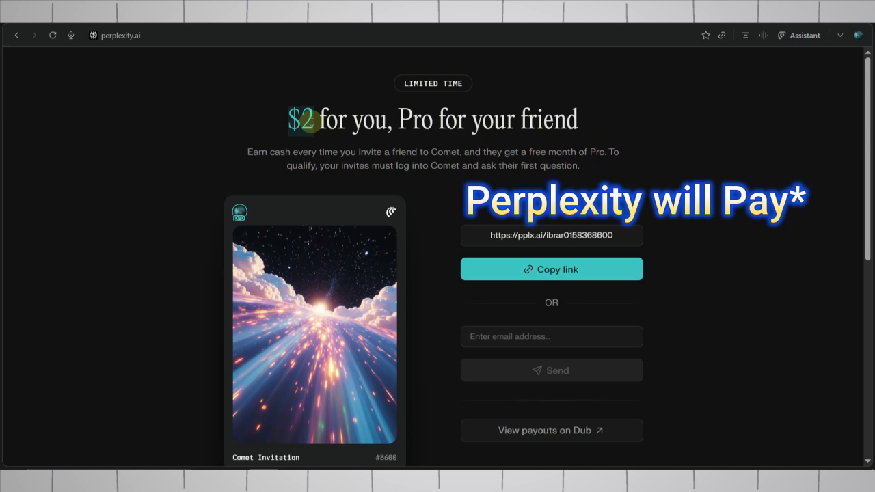
pyautogui.scroll(-2, 576, 199)
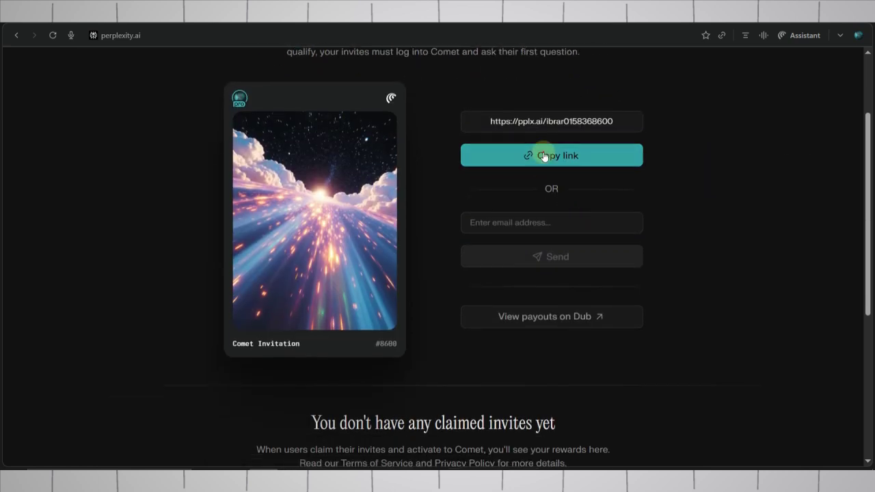
pyautogui.click(514, 156)
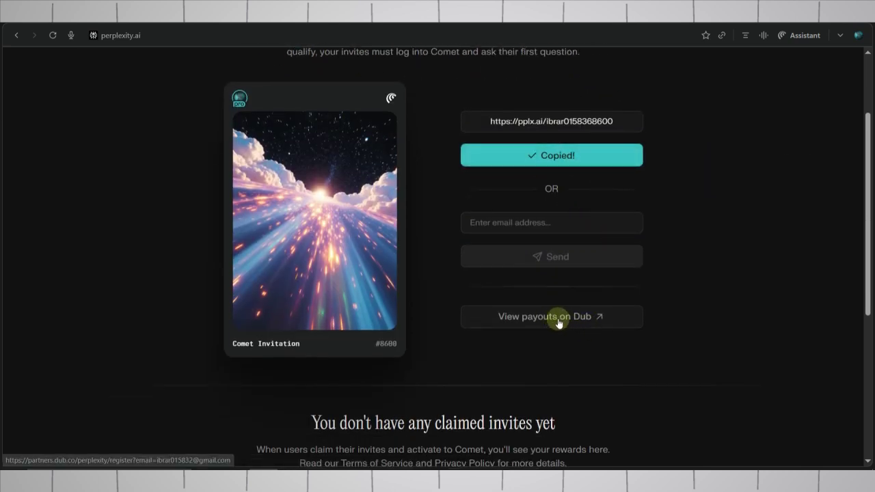
pyautogui.click(559, 317)
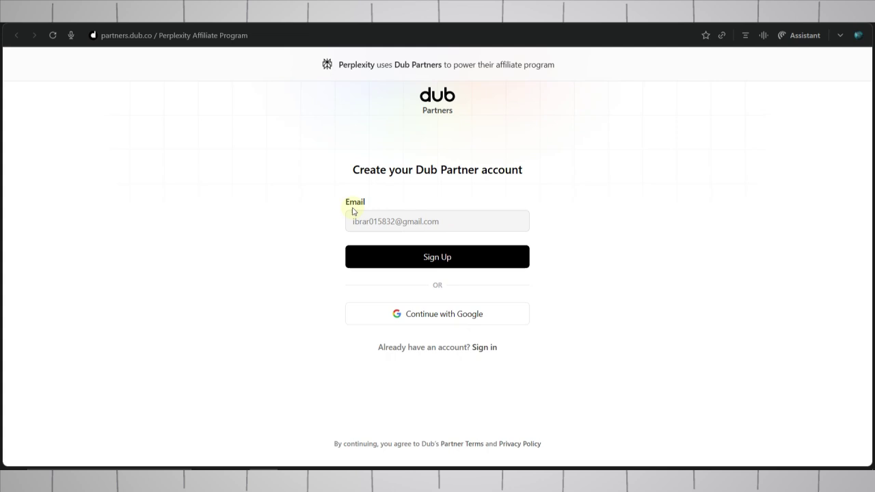
# - Copy the Dub sign-up page address and open it in Chrome with Paste and go
pyautogui.rightClick(258, 35)
pyautogui.click(284, 119)
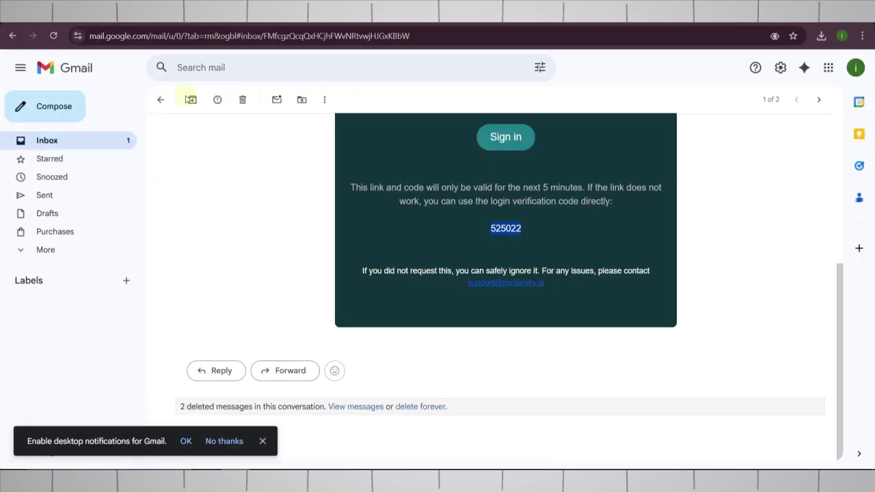
pyautogui.click(240, 35)
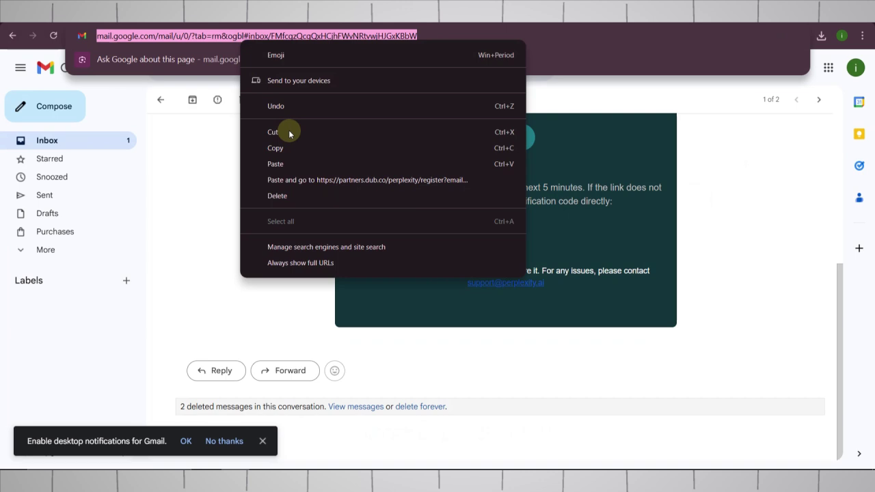
pyautogui.rightClick(242, 39)
pyautogui.click(306, 179)
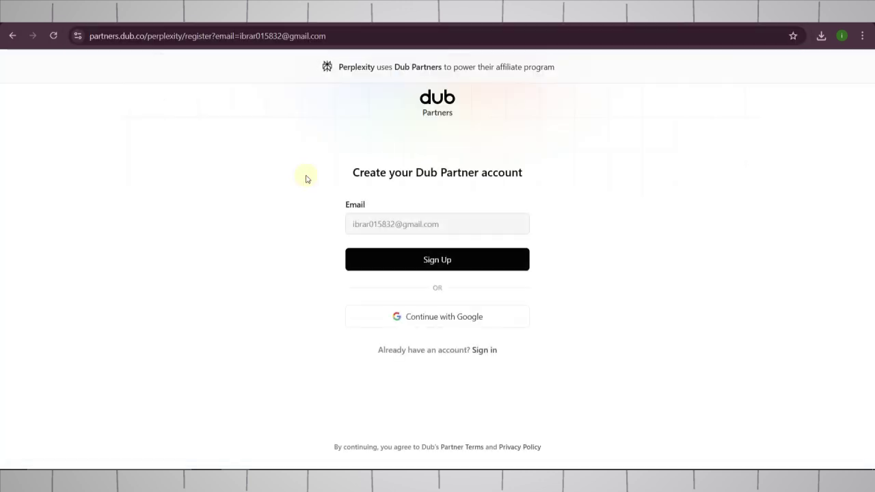
# - Sign up to Dub Partners with a Google account and set the country to Pakistan
pyautogui.click(437, 321)
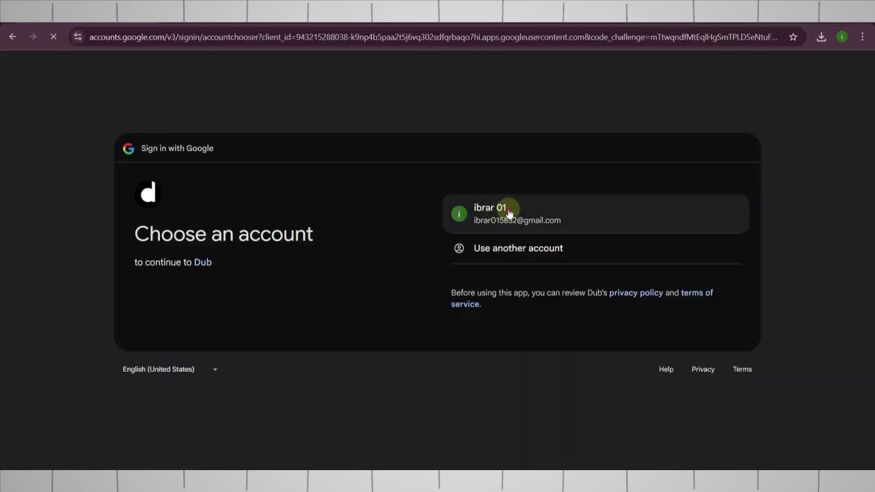
pyautogui.click(507, 209)
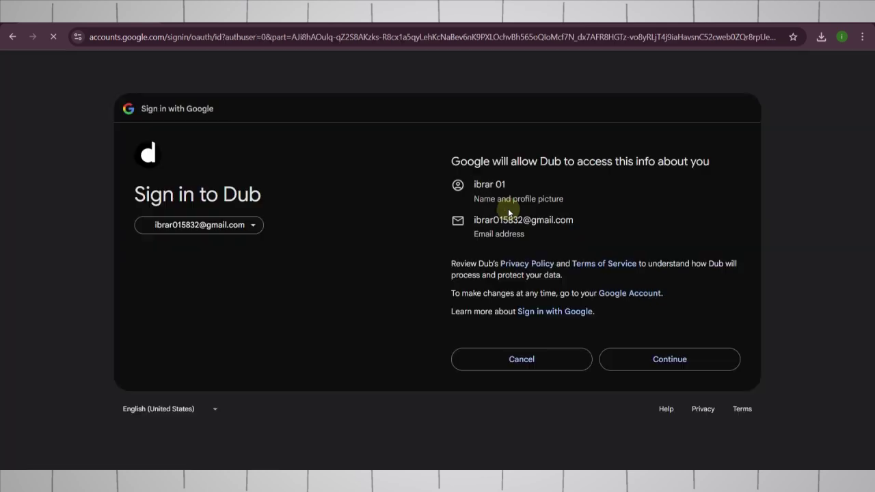
pyautogui.click(664, 365)
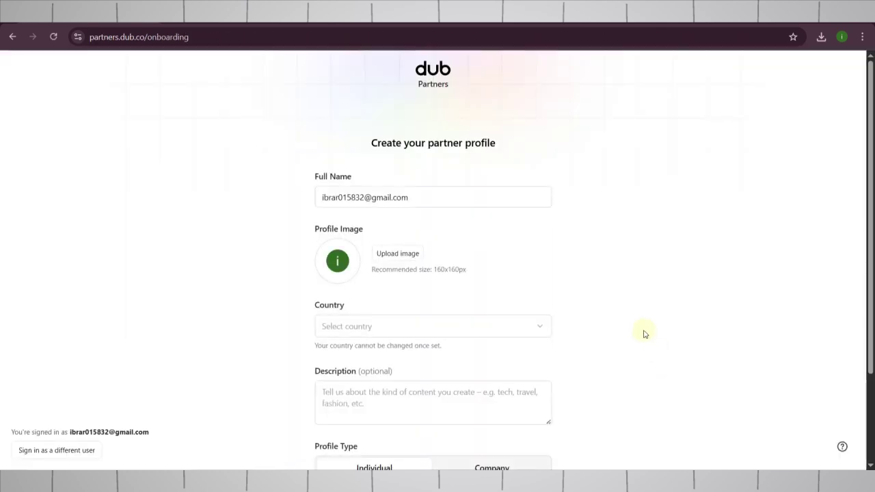
pyautogui.scroll(-1, 642, 328)
pyautogui.click(543, 277)
pyautogui.write('pak')
pyautogui.click(482, 322)
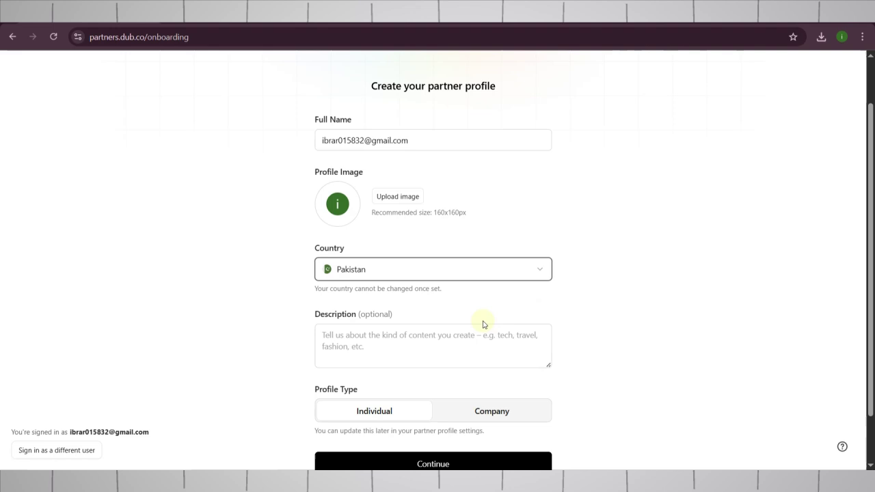
# - Save the partner profile, postponing online presence and payouts, to reach the Perplexity overview
pyautogui.scroll(-1, 485, 322)
pyautogui.click(431, 403)
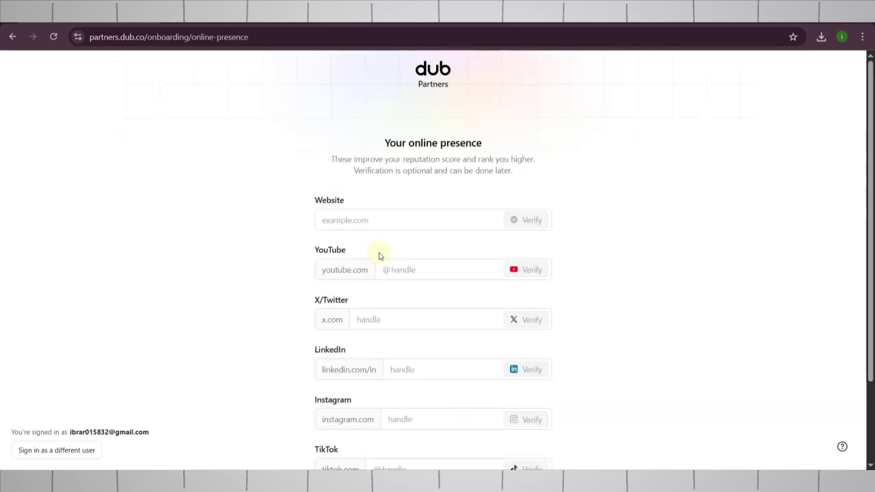
pyautogui.click(444, 429)
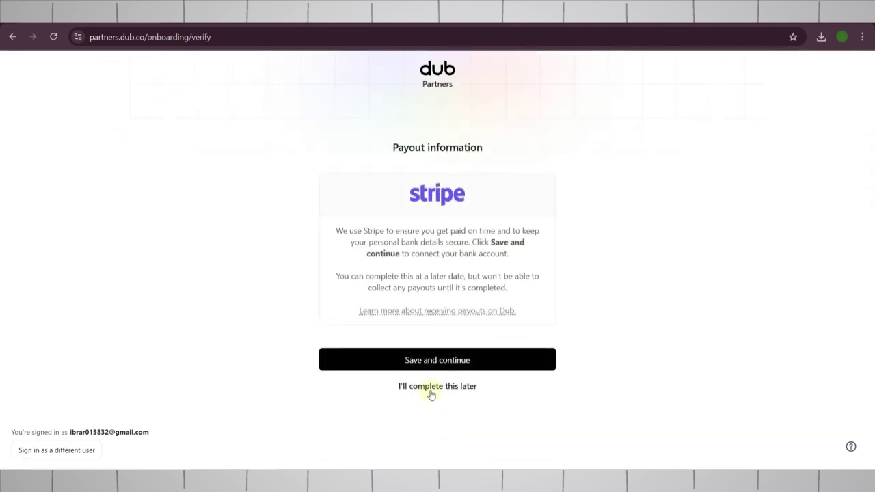
pyautogui.click(433, 390)
pyautogui.scroll(-3, 384, 205)
pyautogui.scroll(3, 385, 205)
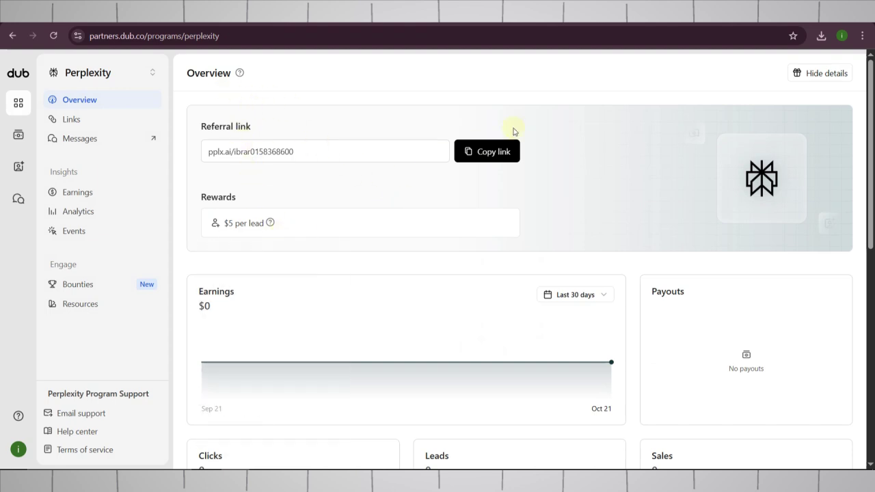
# - Copy the referral link and review lead rates, highlighting India's $2 per lead
pyautogui.click(518, 157)
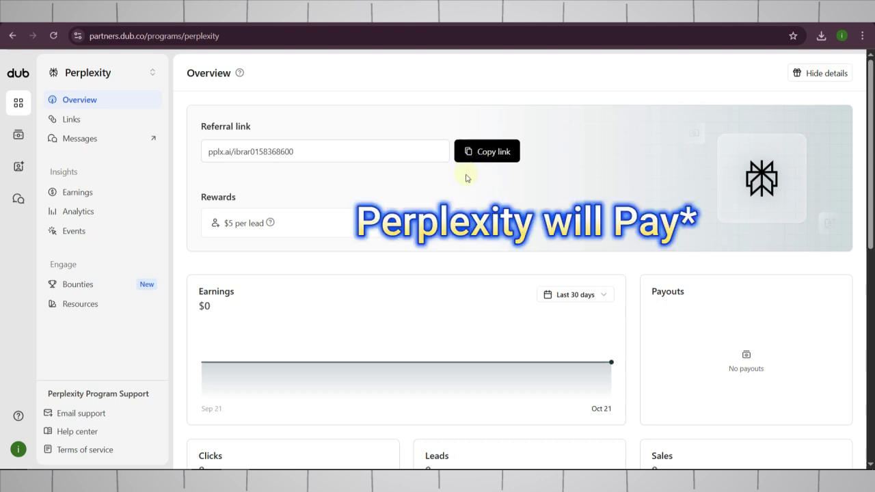
pyautogui.moveTo(269, 223)
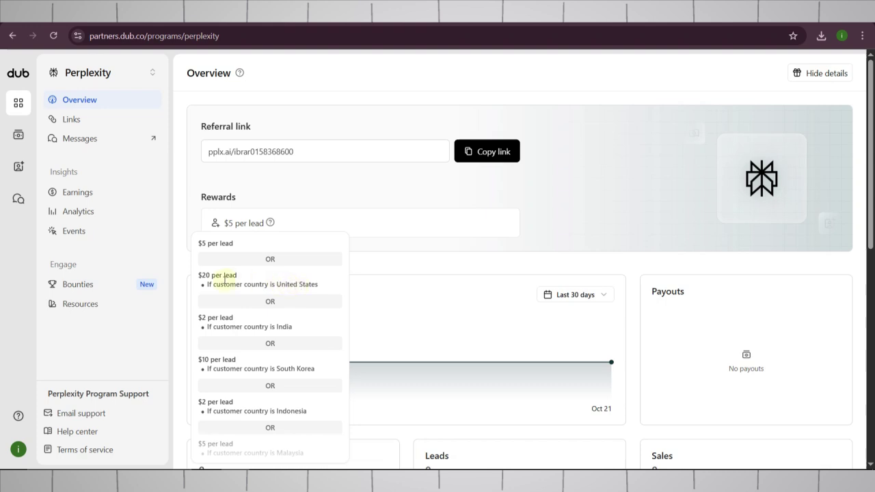
pyautogui.tripleClick(200, 317)
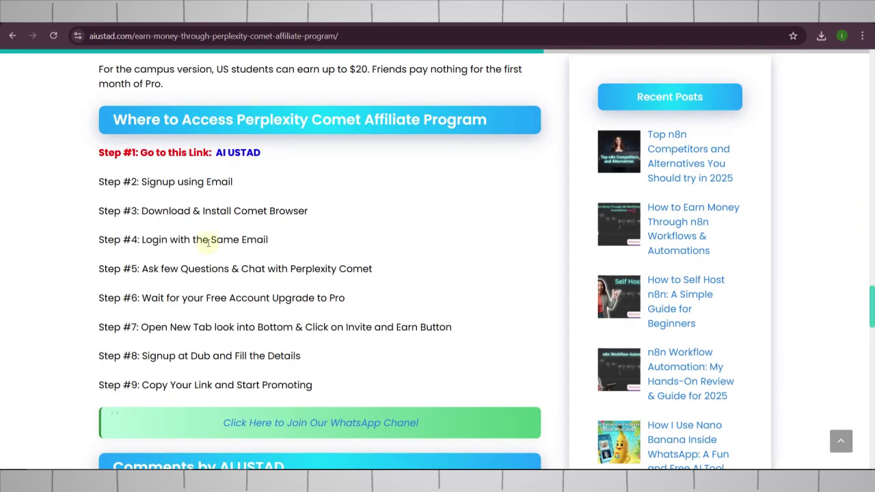
# - Scroll down the 'Create your Dub Partner account' page in Comet
pyautogui.scroll(-1, 293, 293)
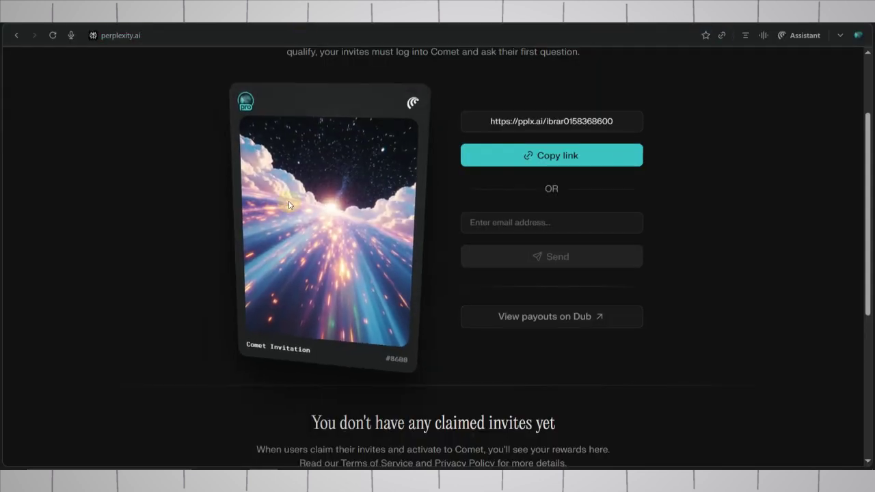
# - Scroll up Perplexity's Invite & Earn page to show the referral link
pyautogui.scroll(3, 441, 256)
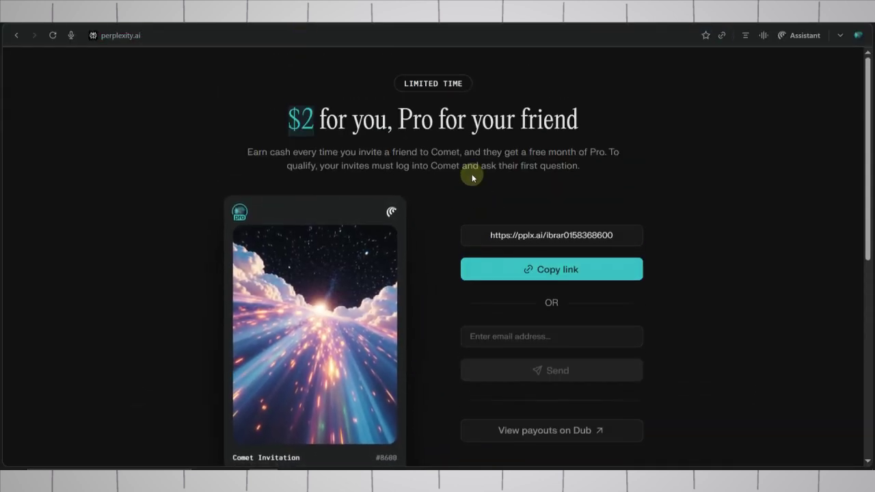